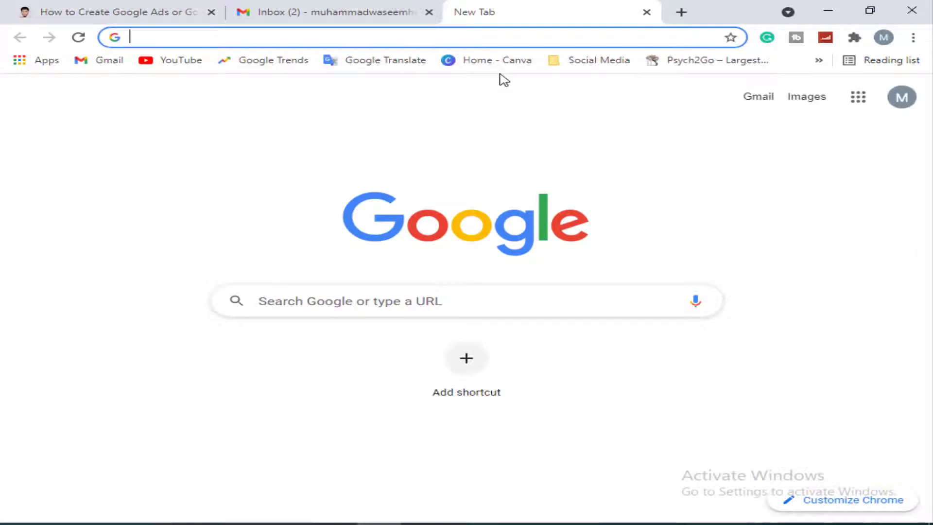
# - Search Google for "google ads" and open the "Get More Customers With Easy Online Advertising - Google Ads" result
pyautogui.write('google ads')
pyautogui.press('Return')
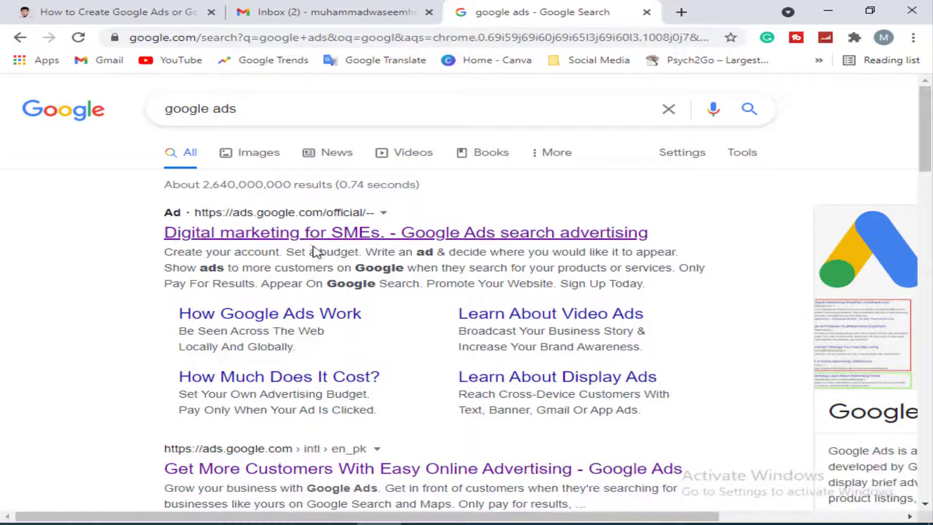
pyautogui.click(172, 230)
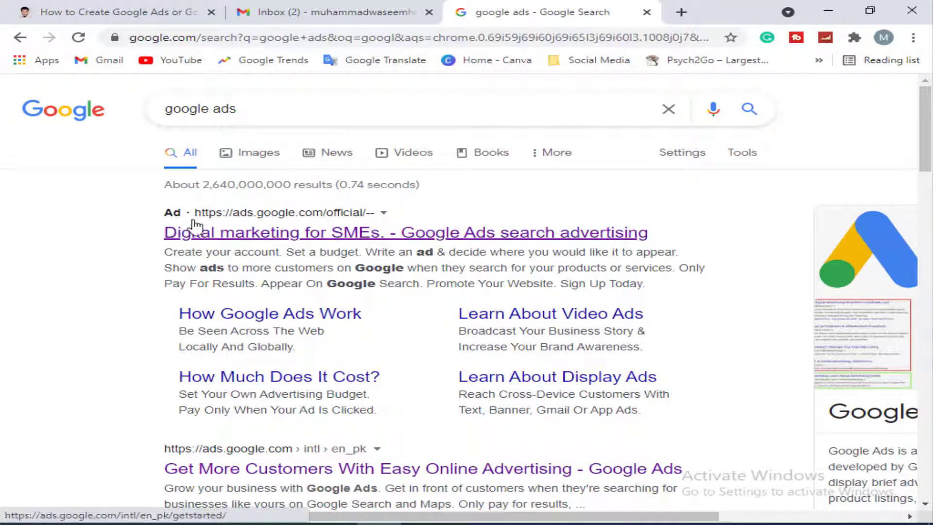
pyautogui.scroll(-3, 292, 350)
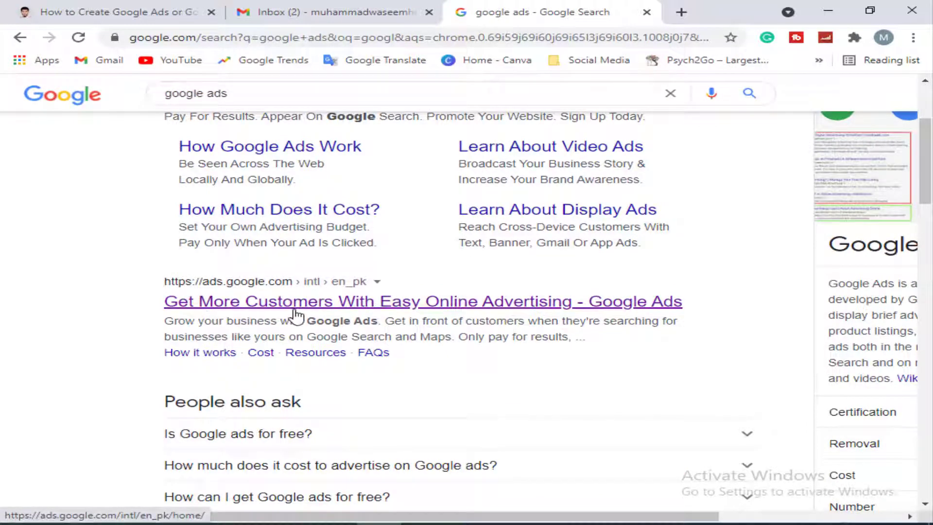
pyautogui.click(414, 312)
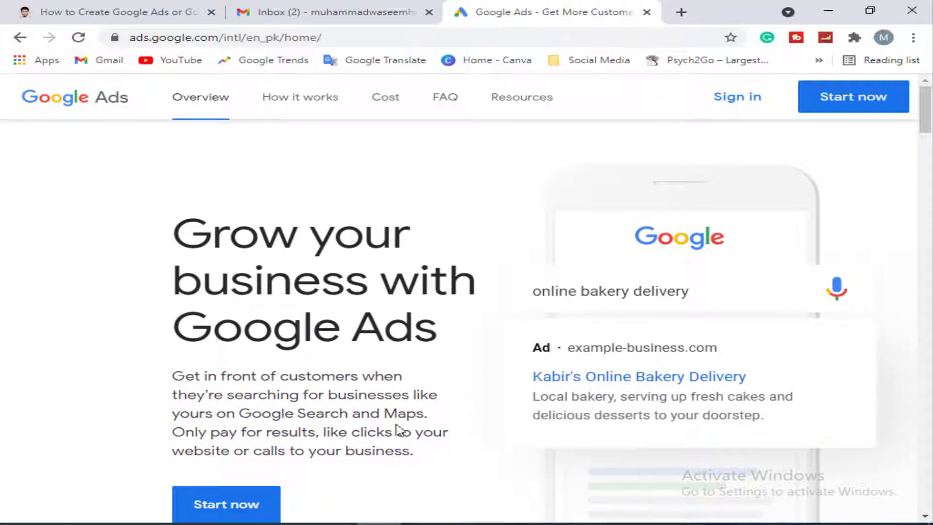
# - Look over the Google Ads overview page and start the sign-up for a new account
pyautogui.scroll(-3, 377, 448)
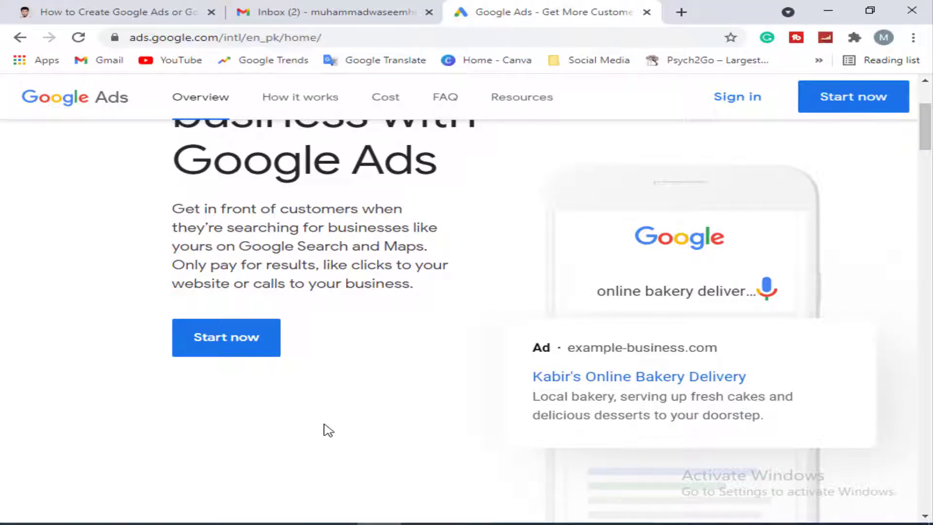
pyautogui.scroll(-3, 324, 430)
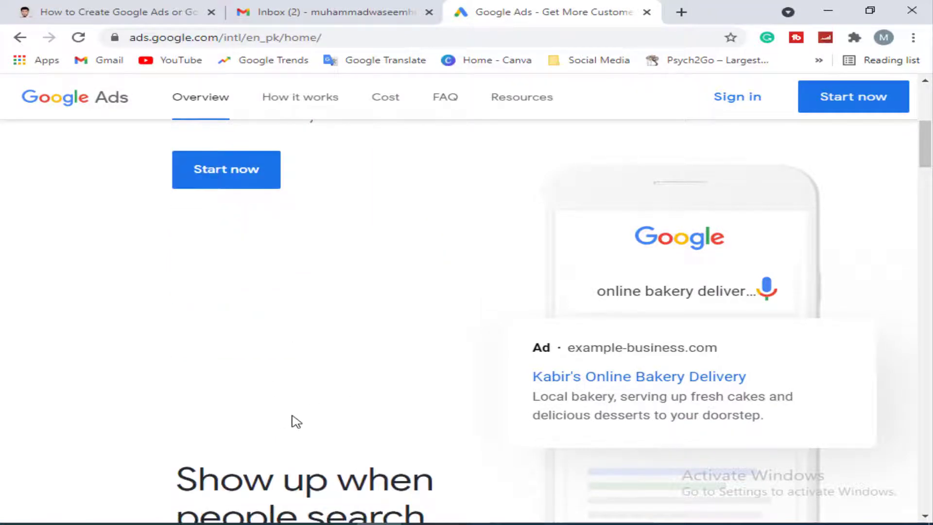
pyautogui.scroll(6, 297, 422)
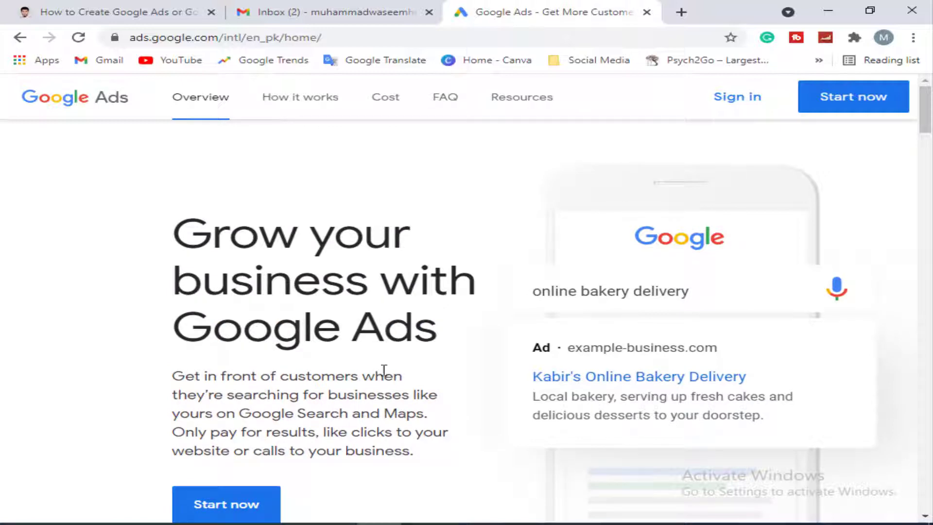
pyautogui.scroll(-3, 345, 375)
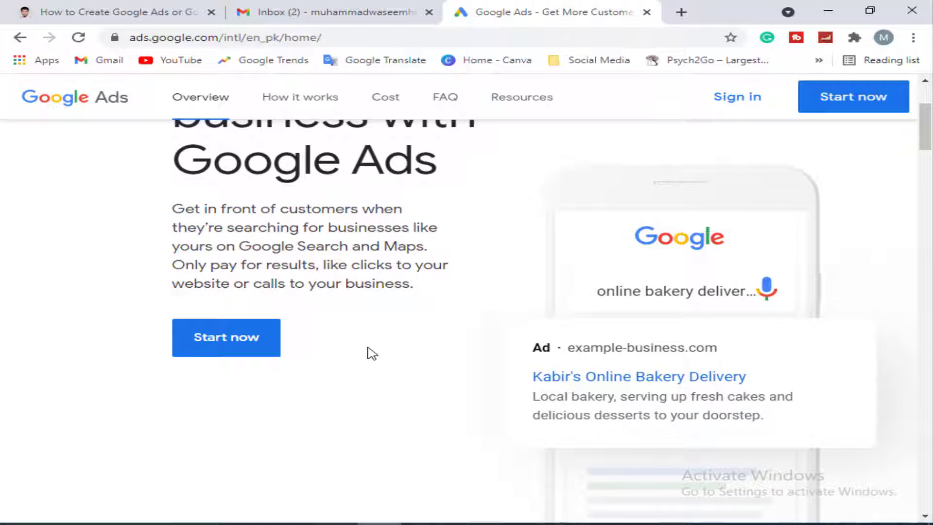
pyautogui.click(225, 345)
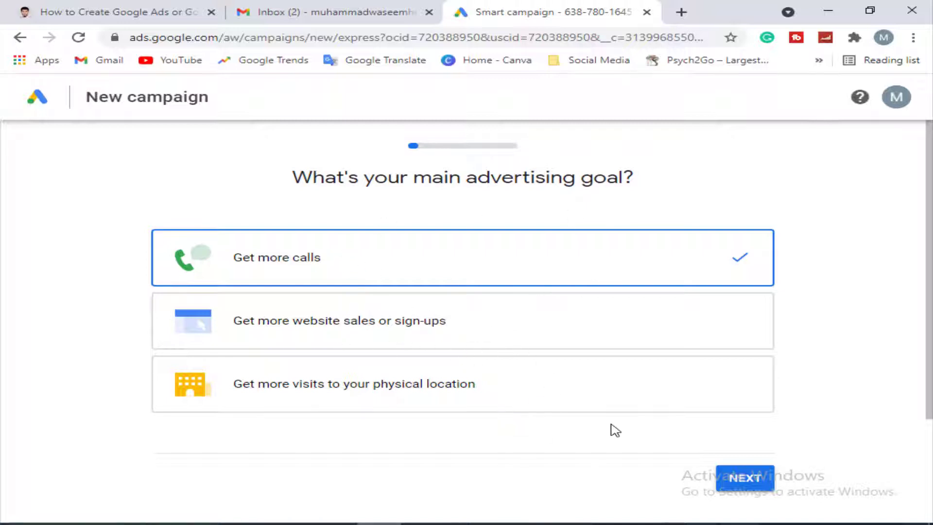
# - Review the main advertising goal choices and switch the new campaign setup to Expert Mode
pyautogui.scroll(-3, 610, 429)
pyautogui.scroll(3, 611, 429)
pyautogui.scroll(-3, 627, 437)
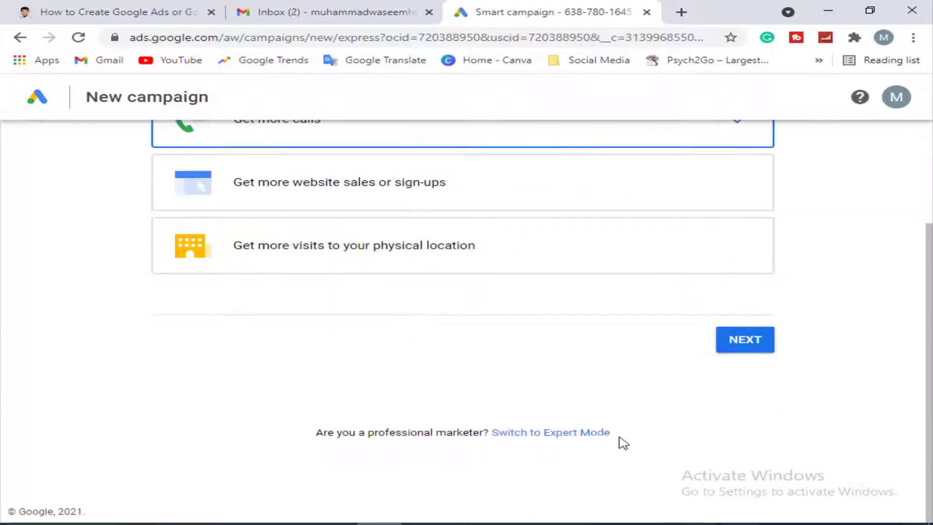
pyautogui.scroll(3, 563, 343)
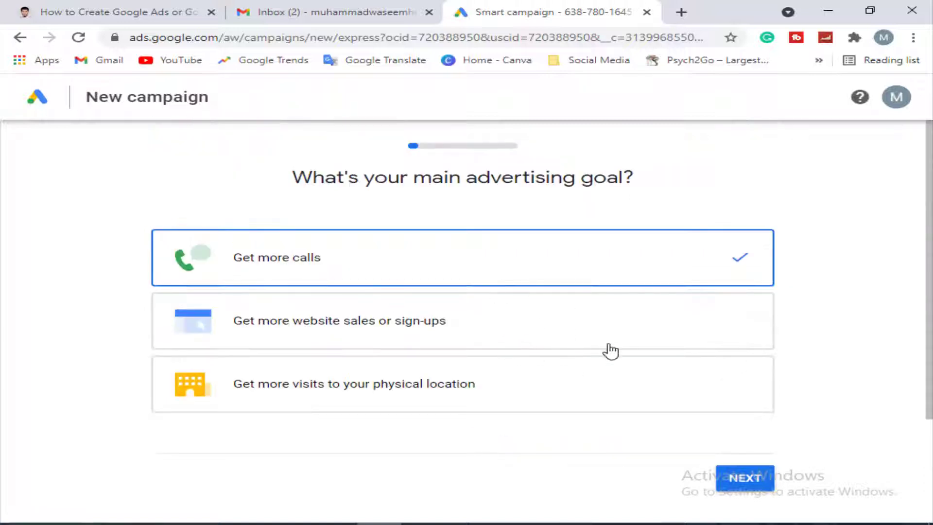
pyautogui.scroll(-3, 625, 432)
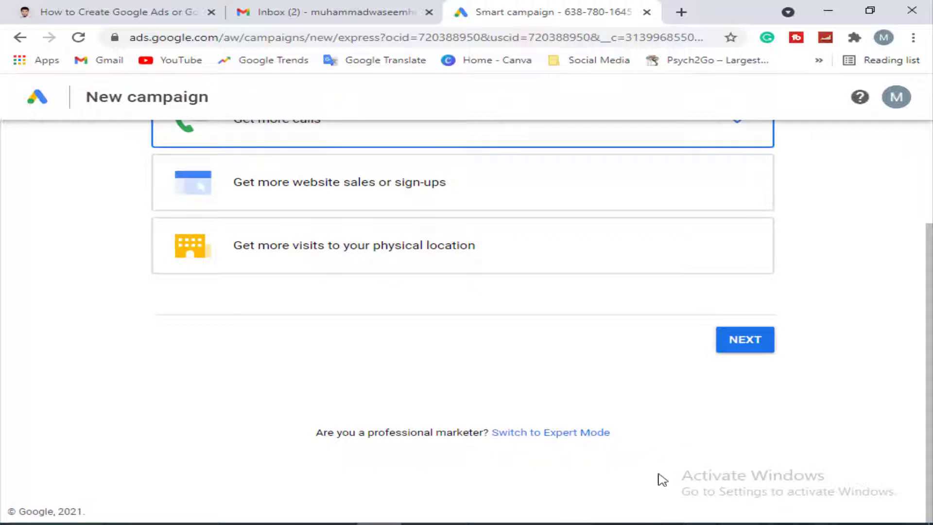
pyautogui.click(544, 440)
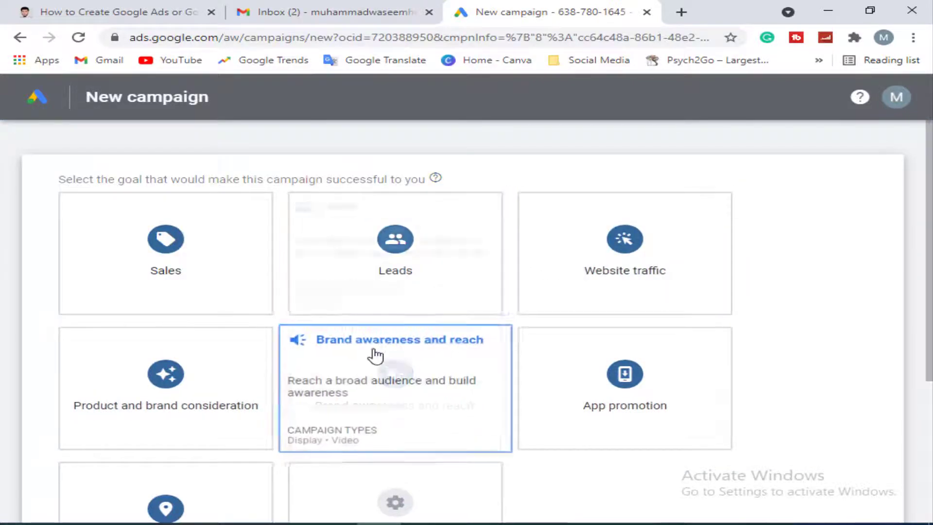
# - Review the available campaign goals and choose to create an account without a campaign
pyautogui.scroll(-3, 511, 389)
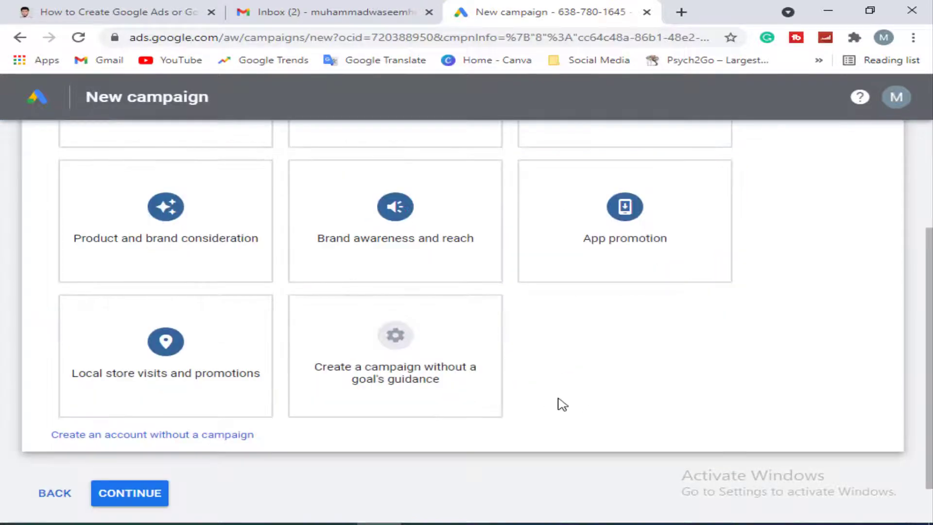
pyautogui.scroll(3, 562, 405)
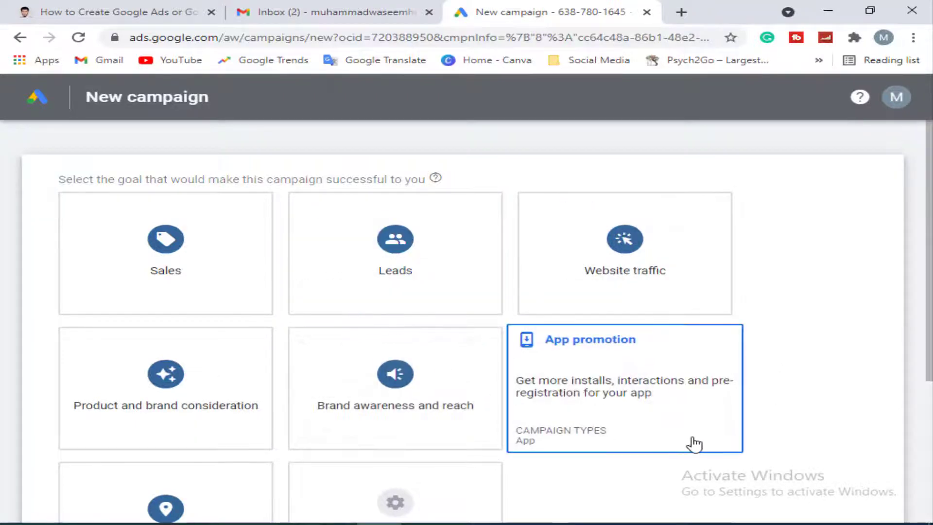
pyautogui.scroll(-5, 715, 445)
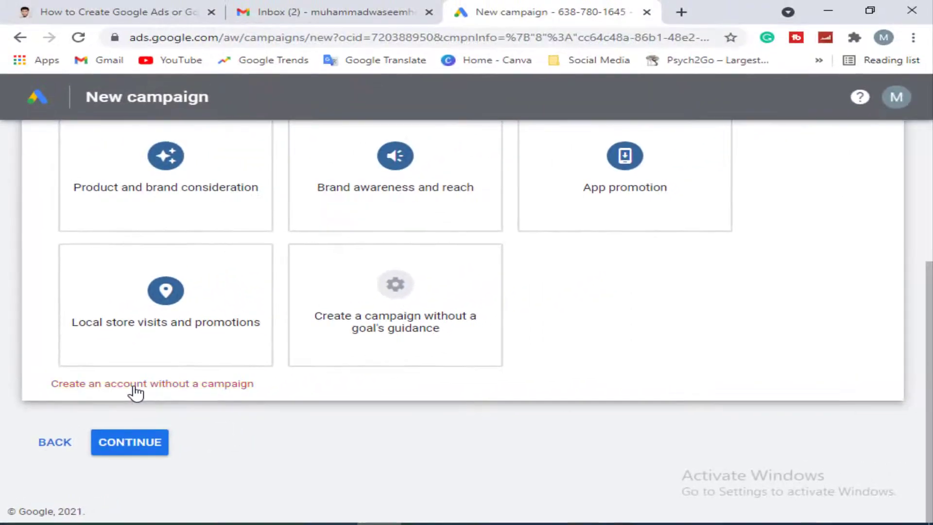
pyautogui.click(135, 386)
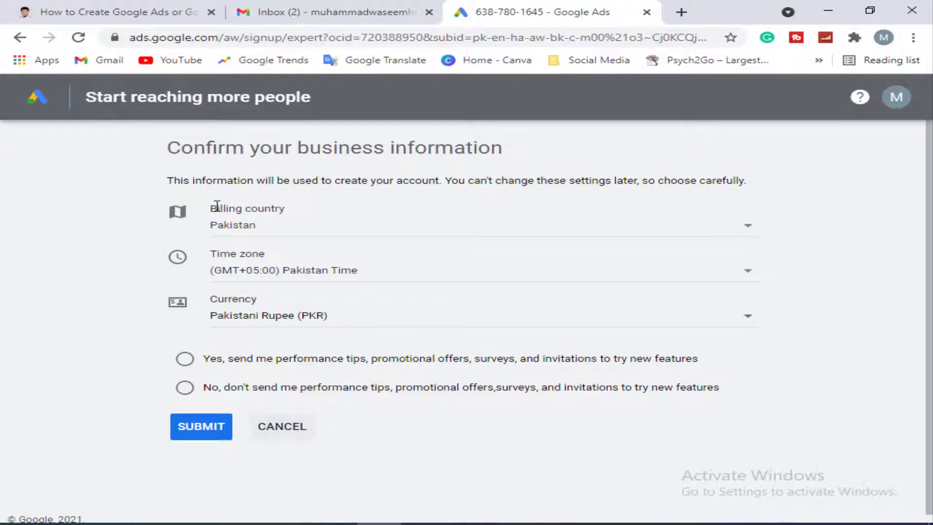
# - Select Pakistan as the billing country in the business information
pyautogui.moveTo(212, 206); pyautogui.dragTo(289, 210)
pyautogui.click(301, 216)
pyautogui.click(273, 241)
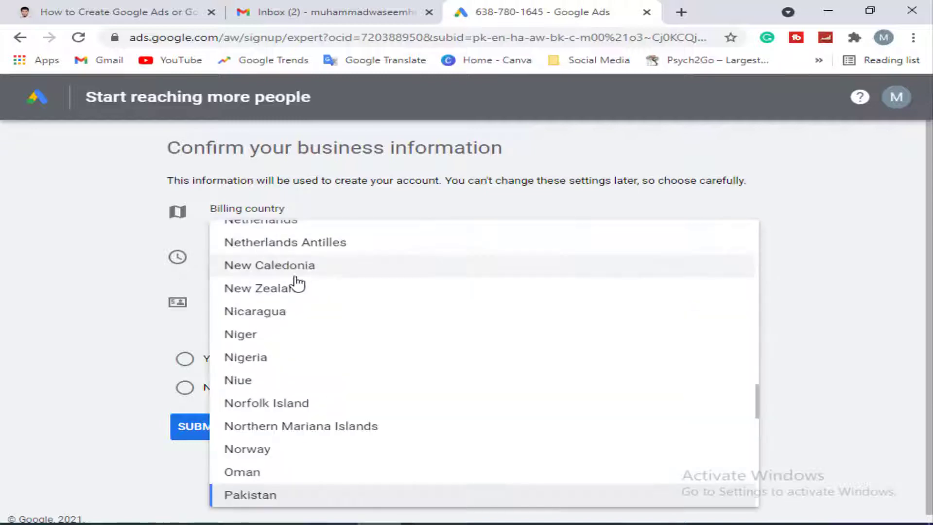
pyautogui.click(271, 501)
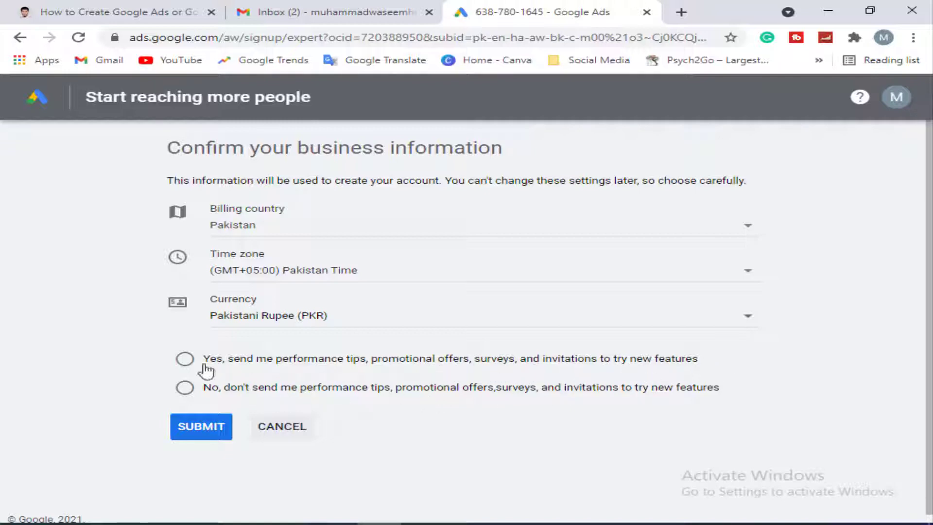
# - Submit the business information with performance tips and promotional offers accepted, and open the new account for exploring
pyautogui.click(185, 359)
pyautogui.click(186, 388)
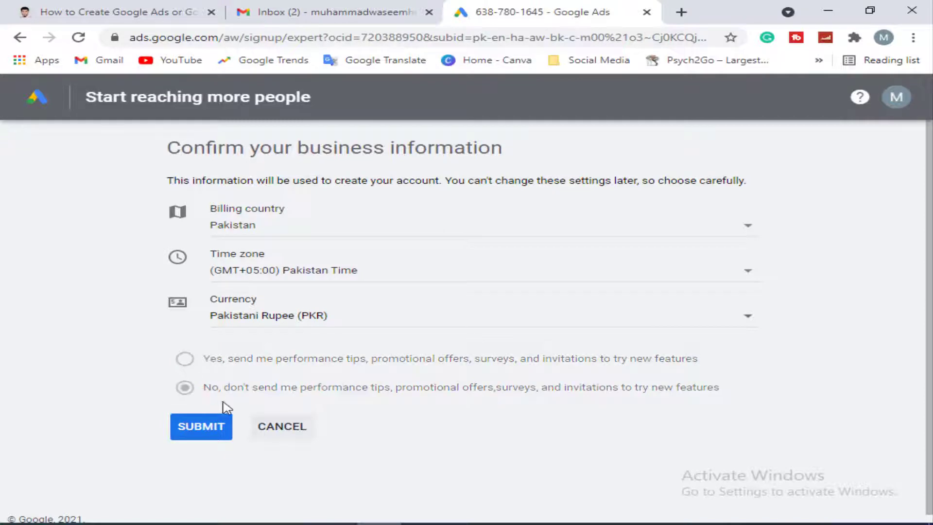
pyautogui.click(185, 359)
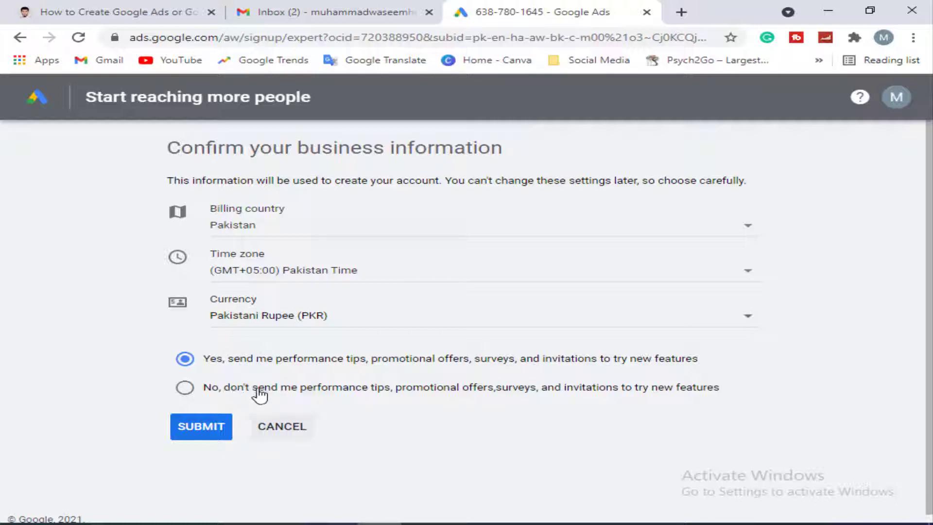
pyautogui.click(225, 432)
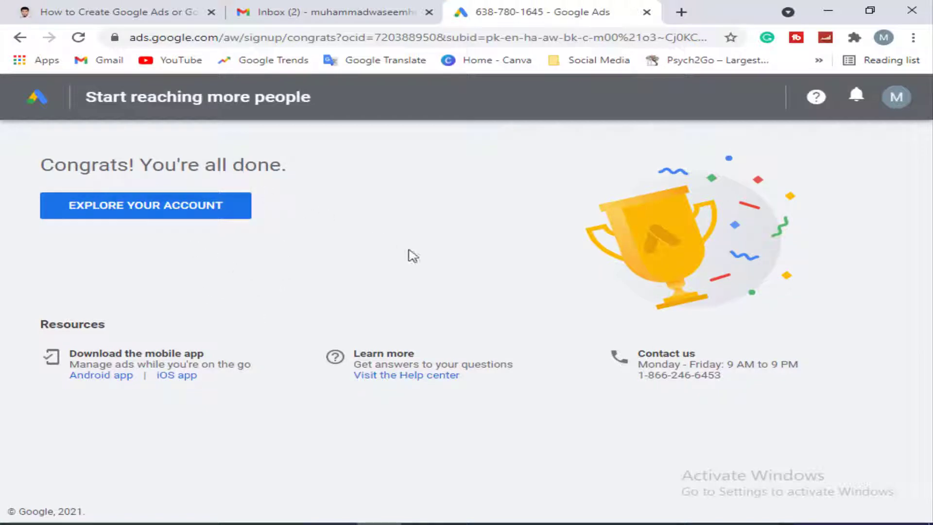
pyautogui.click(145, 212)
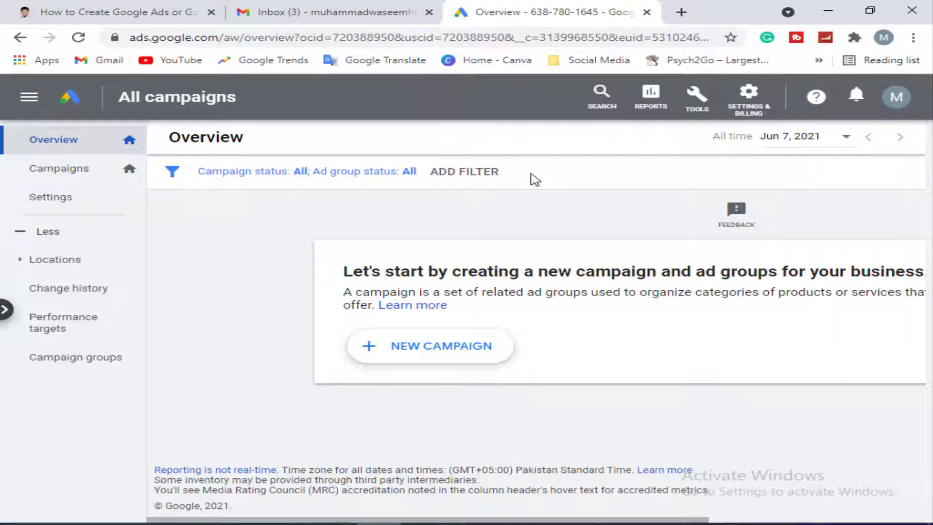
# - Switch to Gmail, read the "Create ads for your new Google Ads account" message and return to the inbox
pyautogui.click(320, 15)
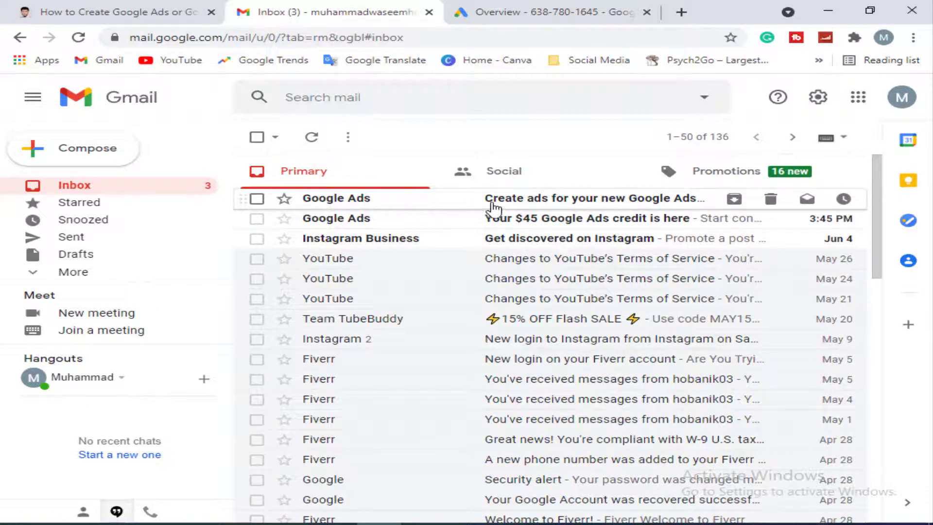
pyautogui.click(516, 207)
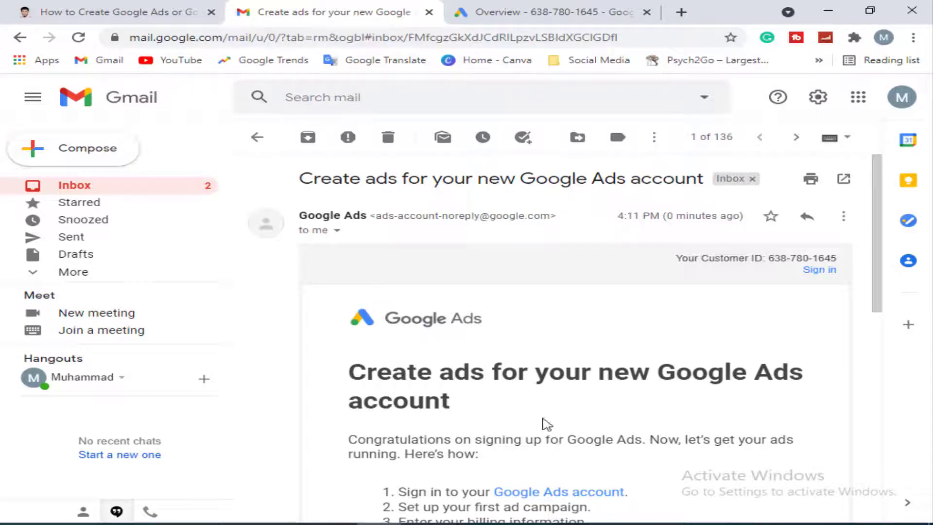
pyautogui.scroll(-3, 544, 467)
pyautogui.scroll(3, 584, 413)
pyautogui.click(257, 138)
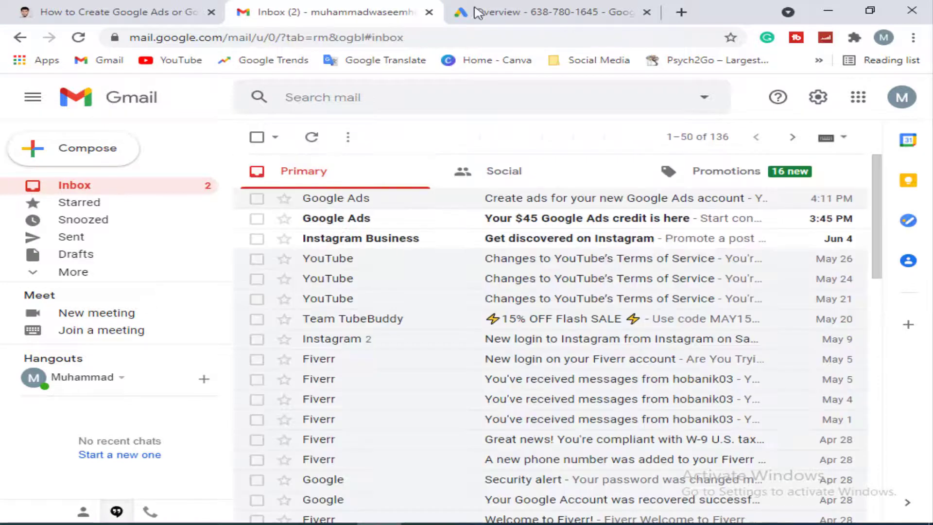
# - Switch back to the Google Ads account and open Promotions in the billing section
pyautogui.click(548, 15)
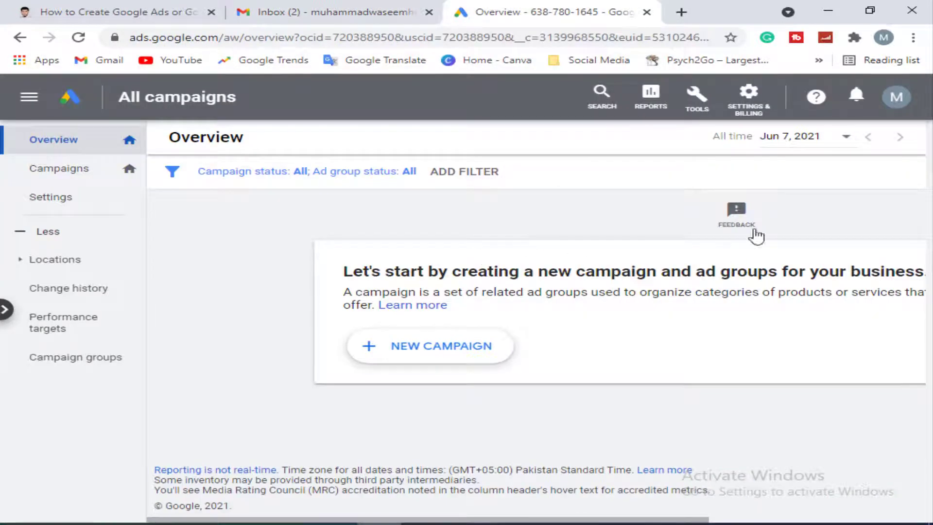
pyautogui.click(752, 103)
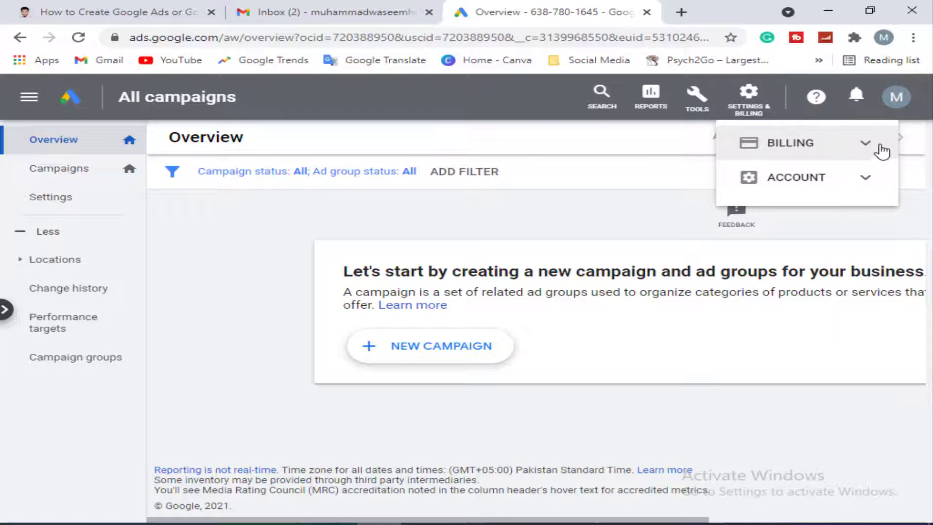
pyautogui.click(866, 146)
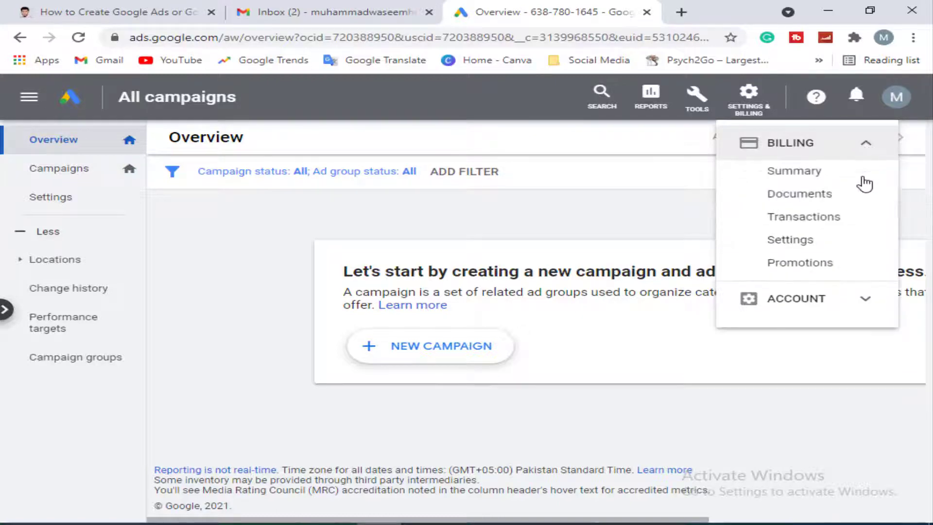
pyautogui.click(808, 270)
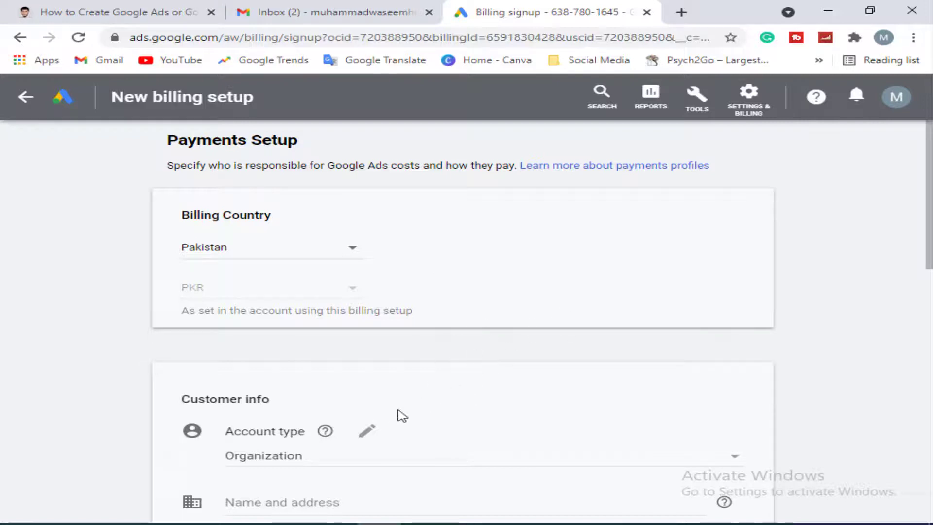
pyautogui.scroll(-3, 422, 430)
pyautogui.scroll(3, 430, 431)
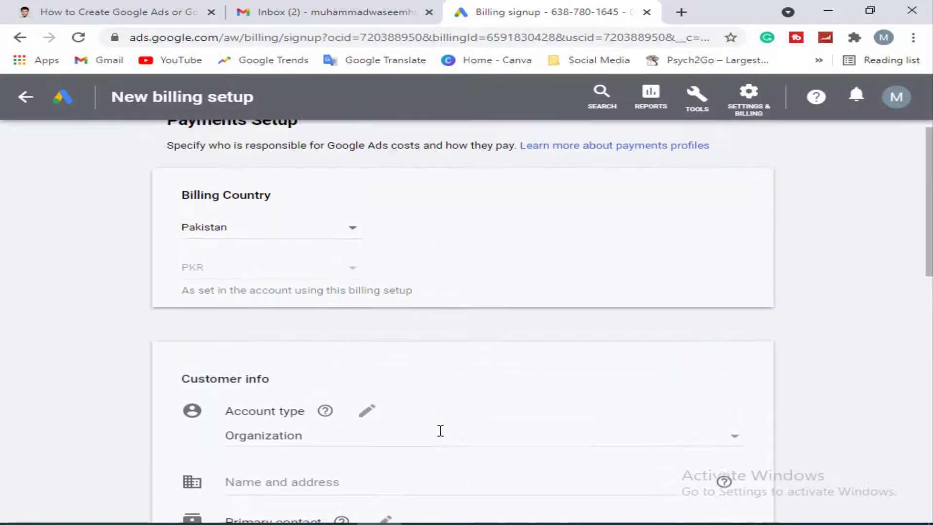
pyautogui.click(758, 111)
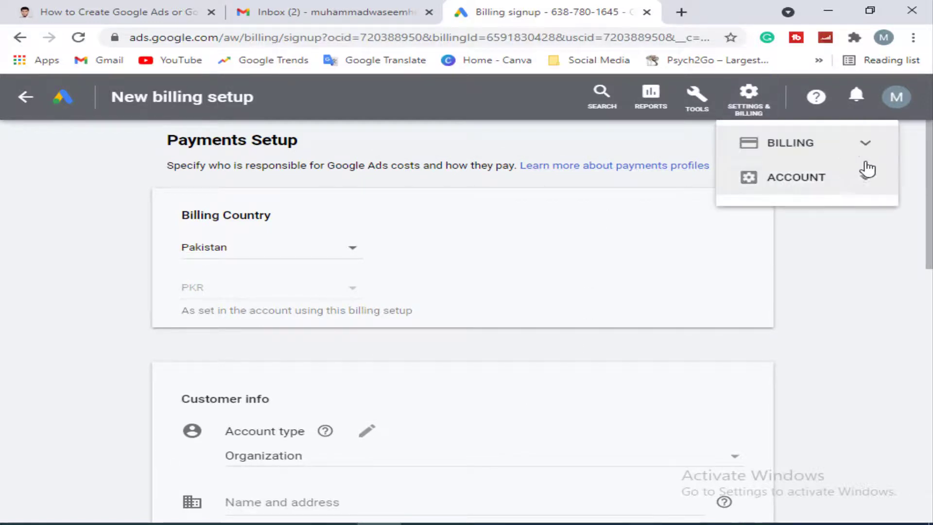
pyautogui.click(864, 144)
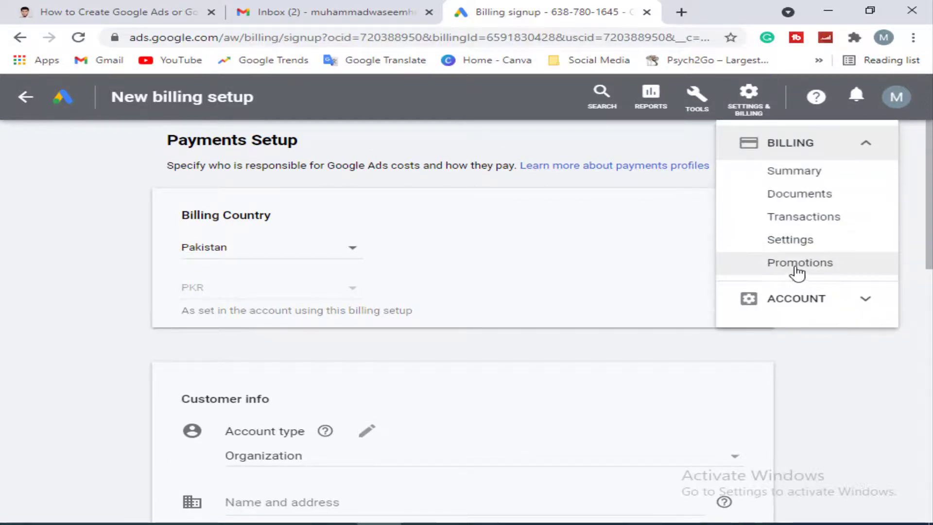
pyautogui.click(918, 231)
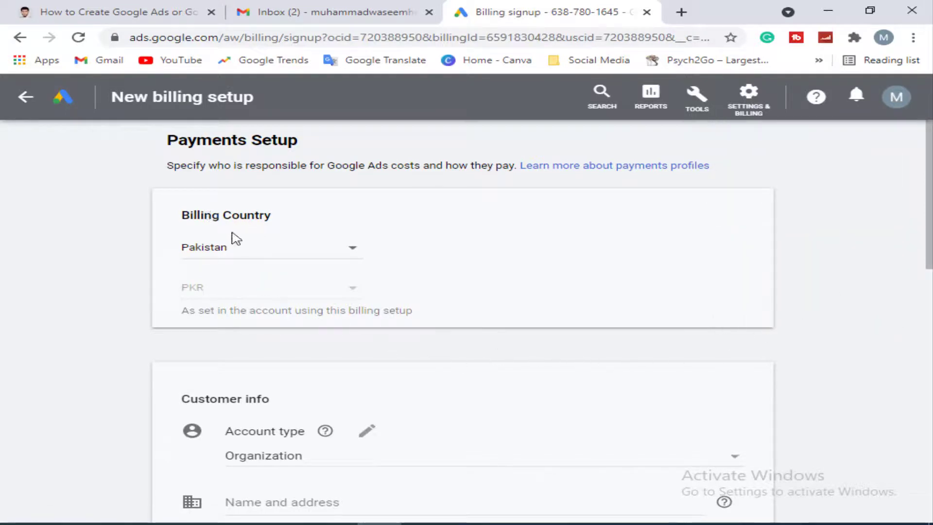
# - Set the account type in the customer info to Individual
pyautogui.scroll(-3, 355, 384)
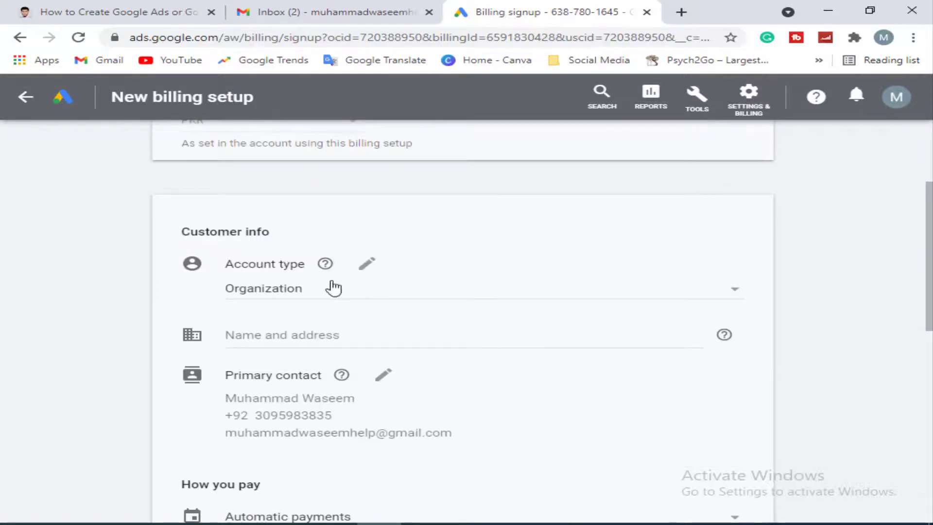
pyautogui.click(307, 293)
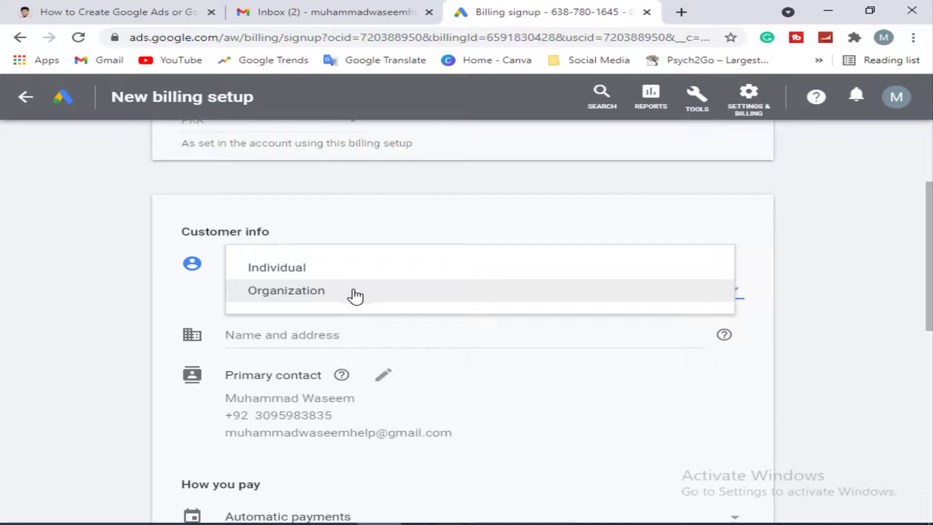
pyautogui.click(313, 274)
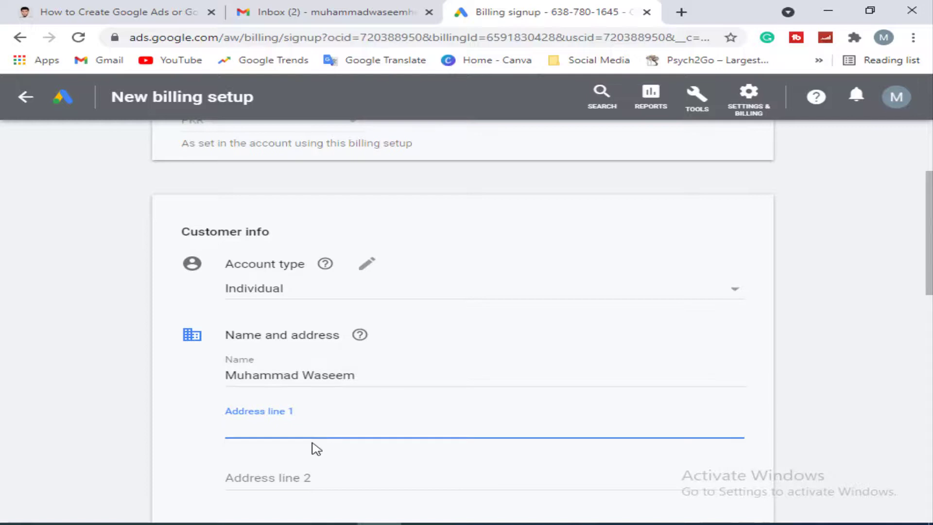
# - Switch how the account pays from automatic to Manual payments in the billing setup
pyautogui.scroll(-3, 316, 448)
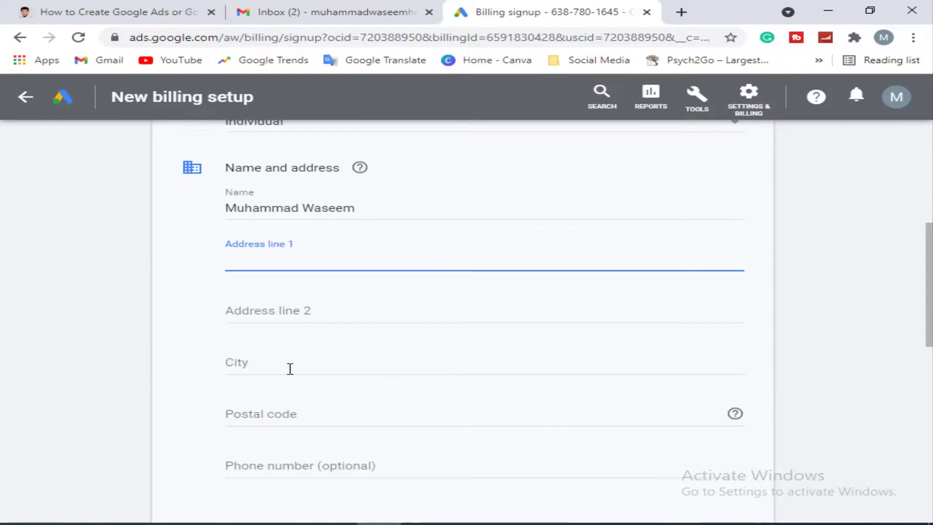
pyautogui.scroll(-3, 366, 459)
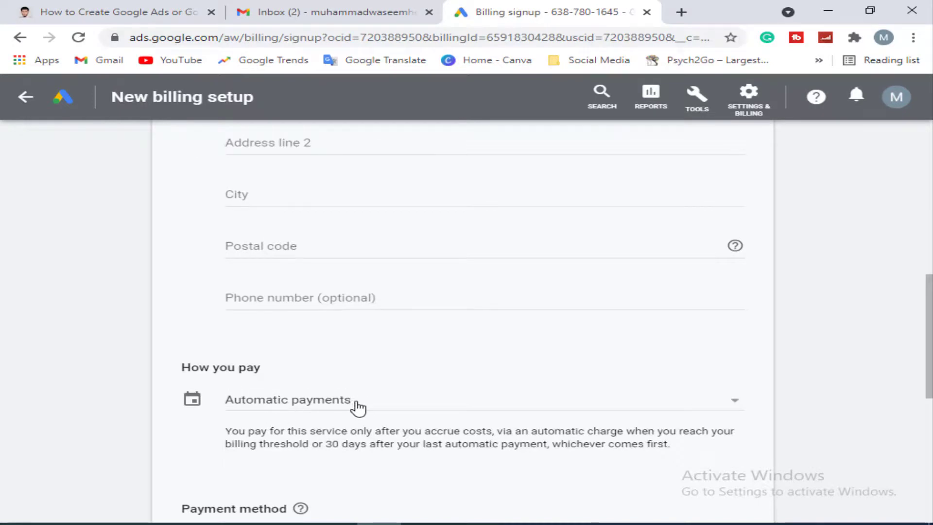
pyautogui.click(382, 407)
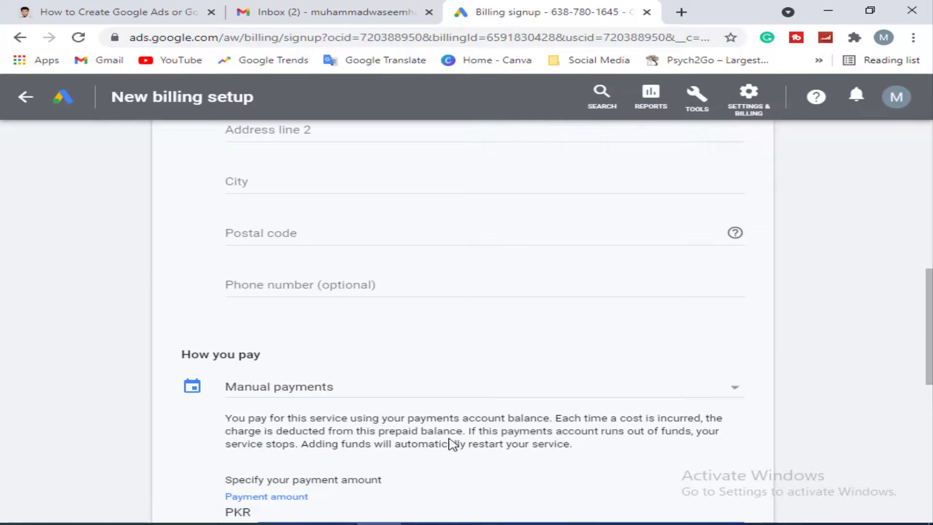
pyautogui.scroll(-3, 452, 442)
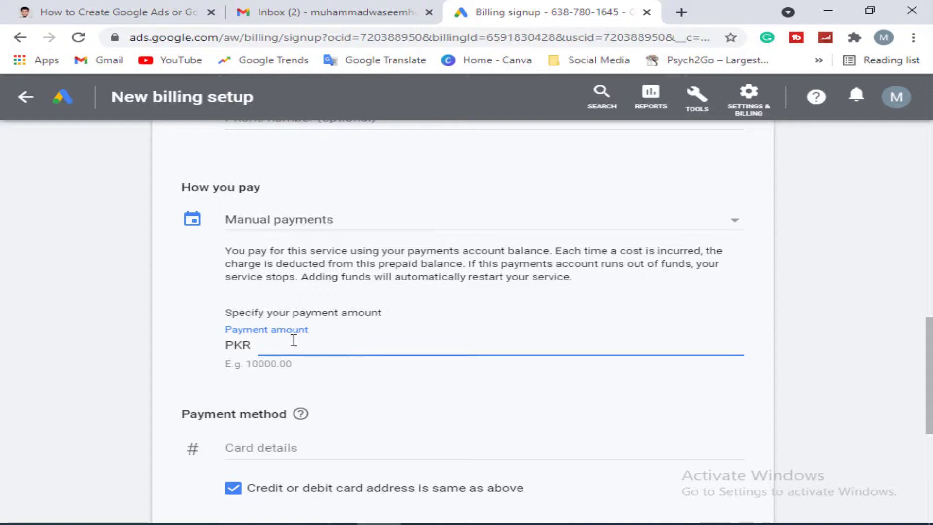
# - Open the card details under the payment method and go through the card number, expiry and CVC fields without filling them in
pyautogui.scroll(-3, 355, 419)
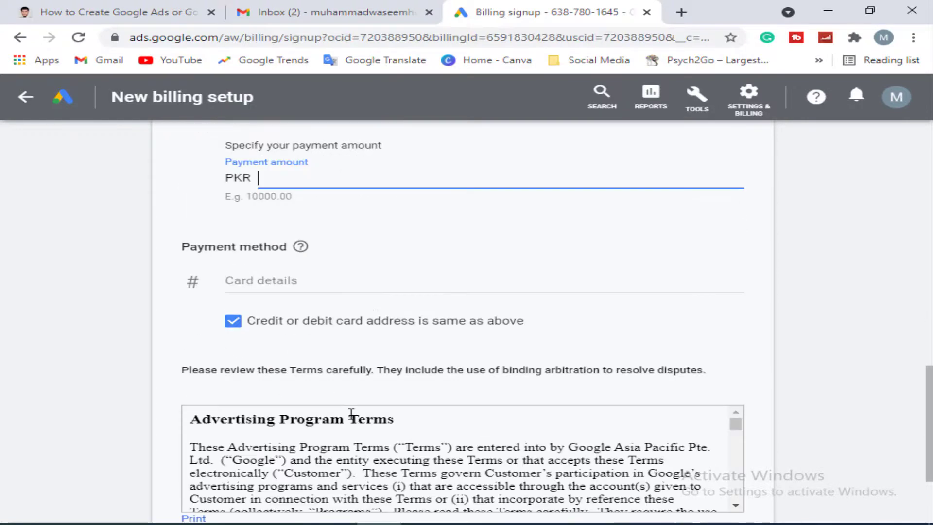
pyautogui.click(276, 282)
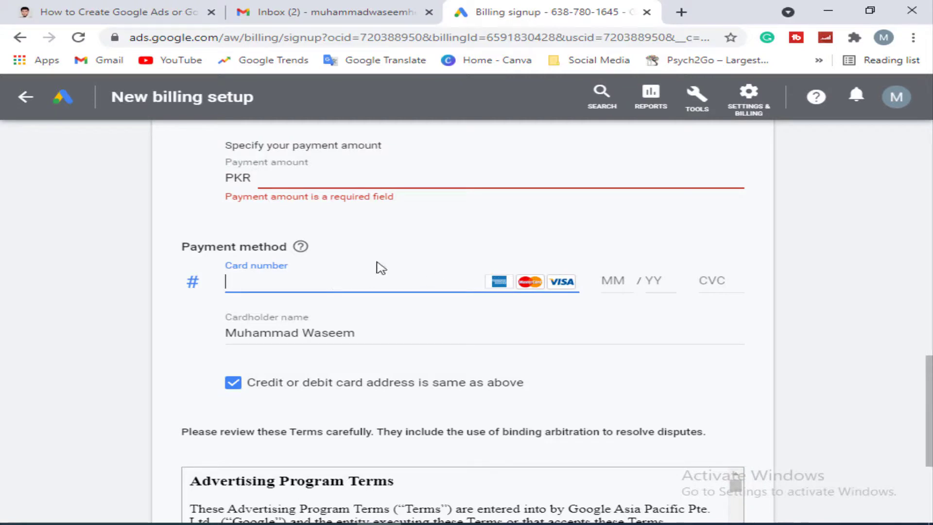
pyautogui.click(632, 285)
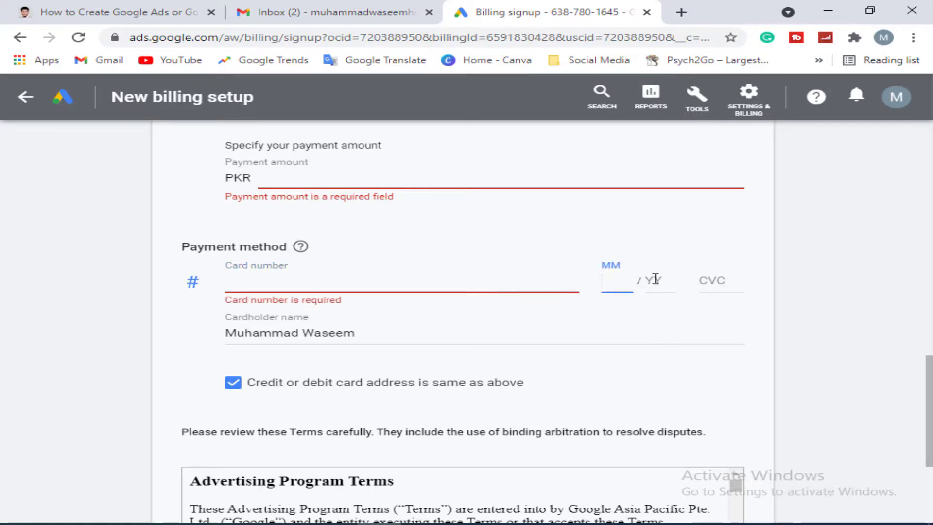
pyautogui.press('Tab')
pyautogui.click(621, 280)
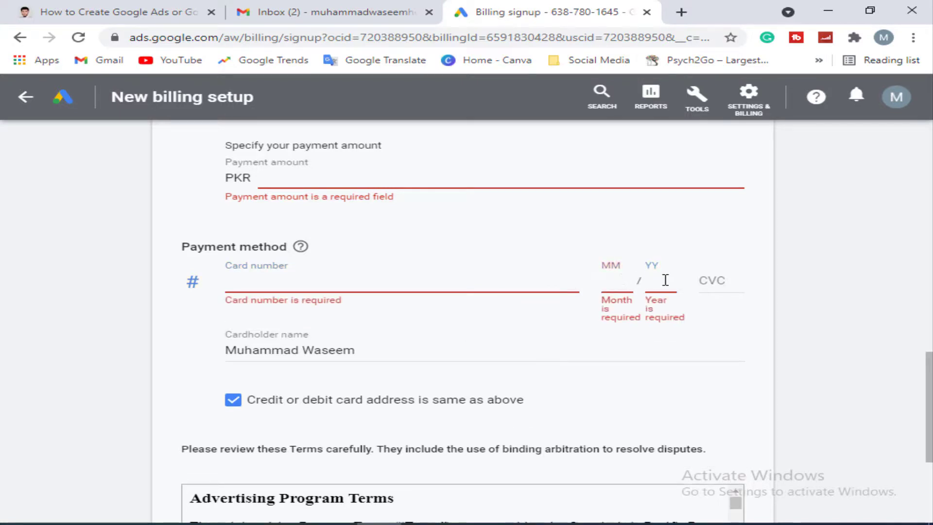
pyautogui.click(725, 279)
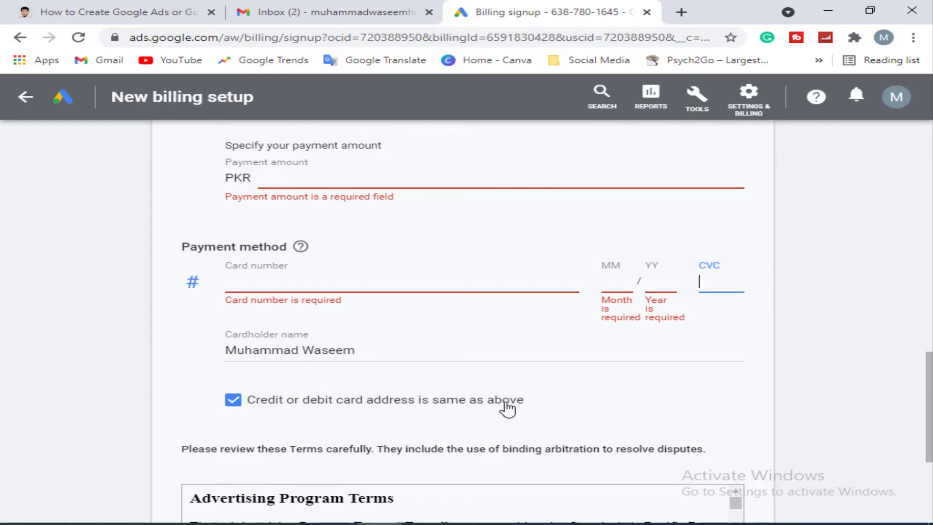
# - Agree to the Google Ads terms and conditions, skim the Advertising Program Terms and try to submit the billing setup
pyautogui.scroll(-2, 515, 418)
pyautogui.scroll(-2, 516, 421)
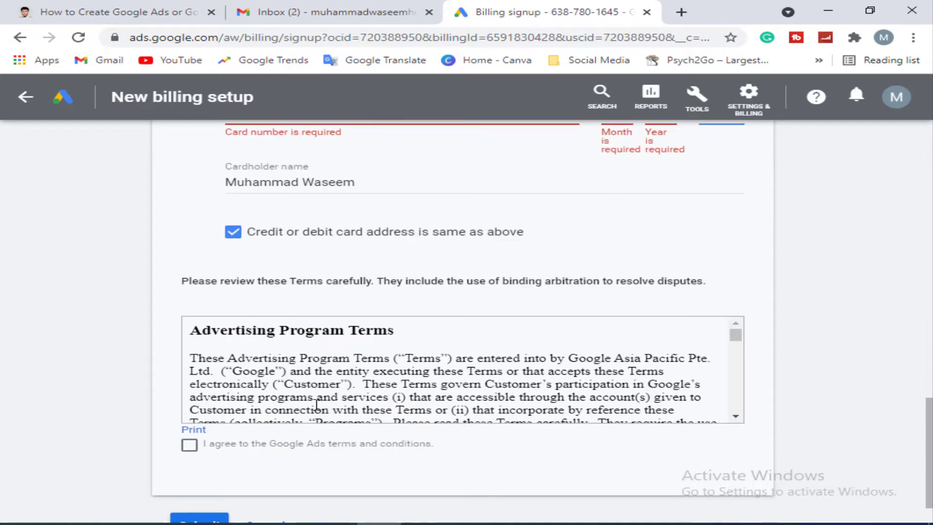
pyautogui.click(190, 445)
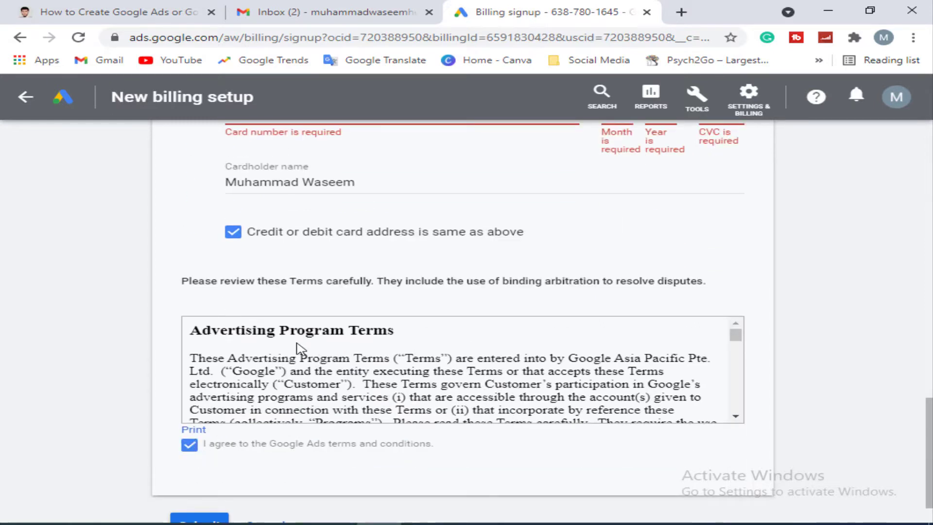
pyautogui.scroll(-15, 383, 360)
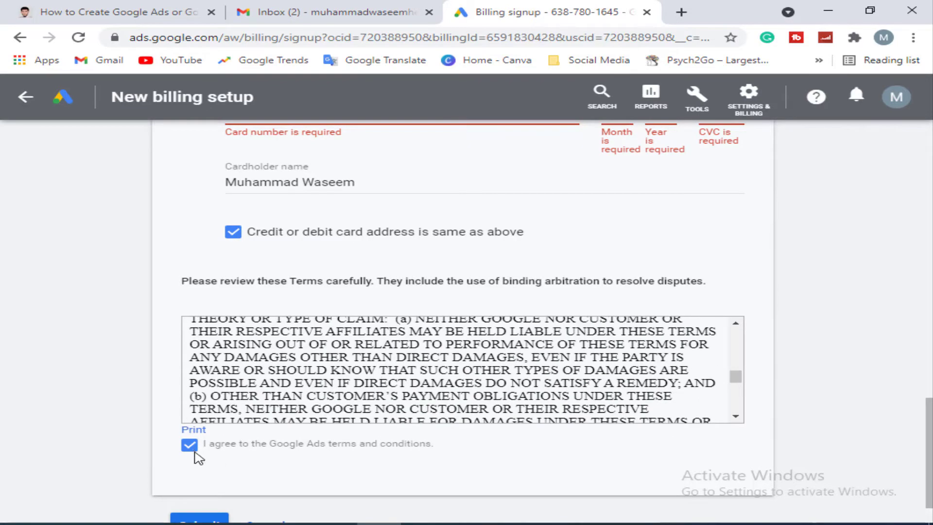
pyautogui.scroll(-1, 260, 476)
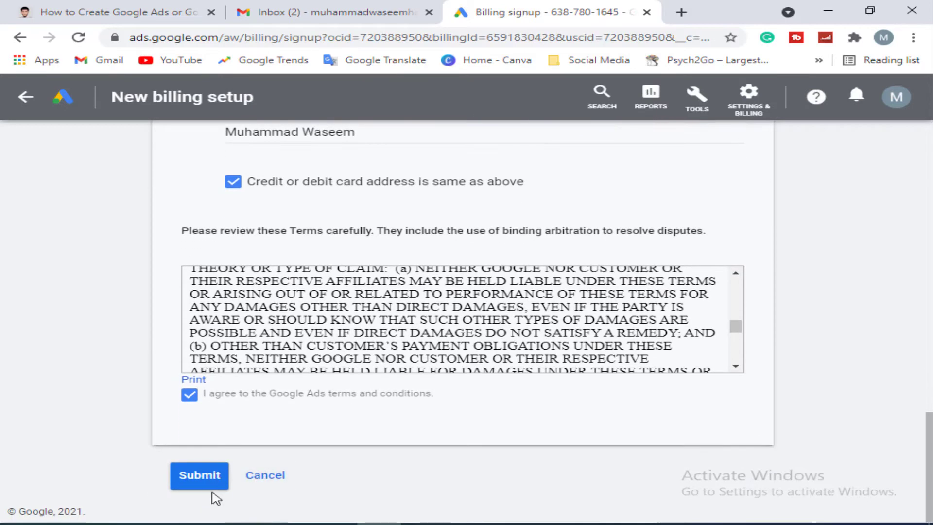
pyautogui.click(204, 479)
pyautogui.scroll(6, 579, 438)
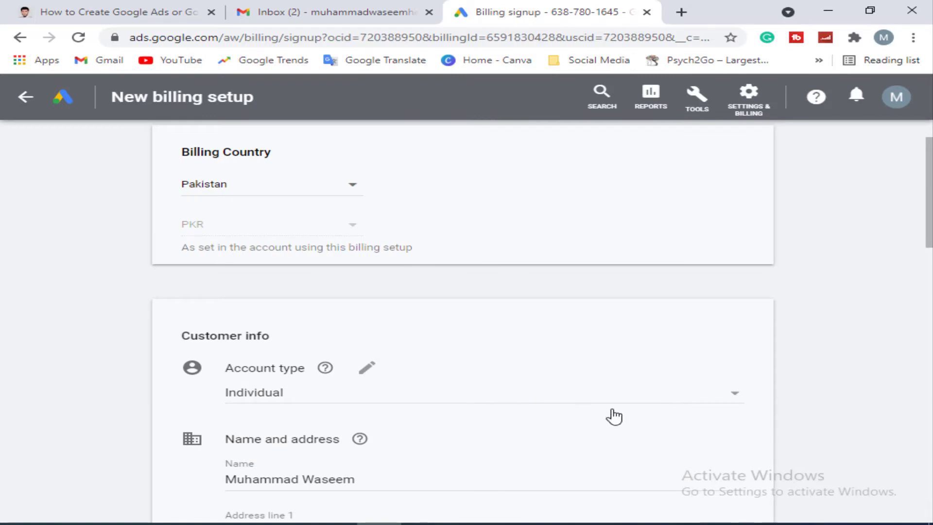
pyautogui.click(751, 113)
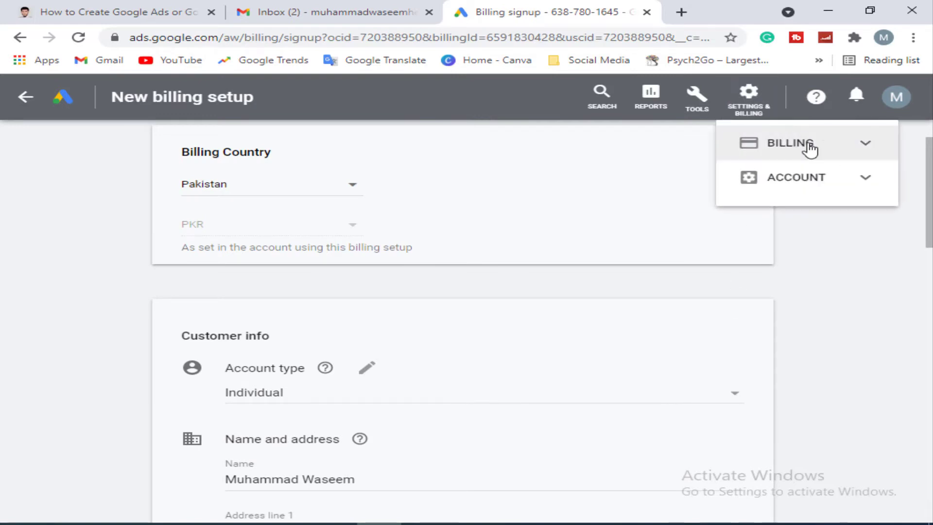
pyautogui.click(867, 145)
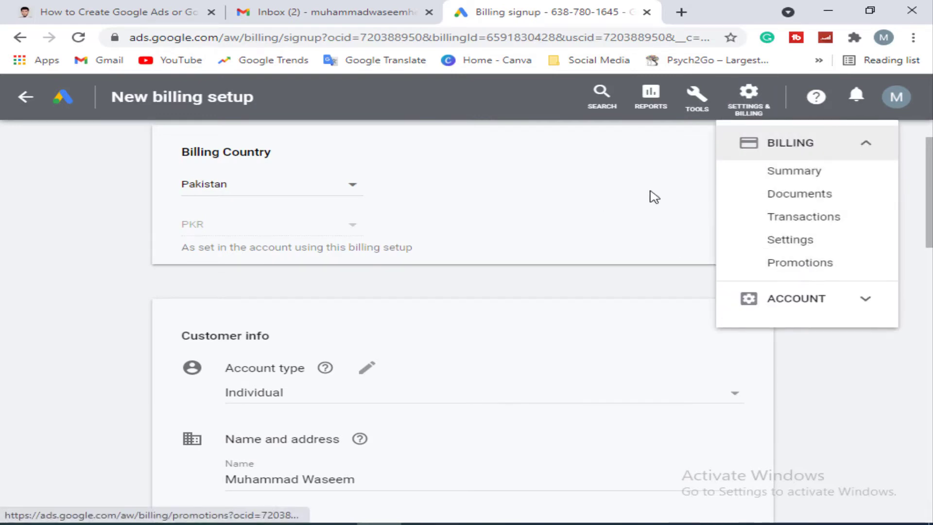
pyautogui.click(826, 372)
pyautogui.scroll(1, 829, 374)
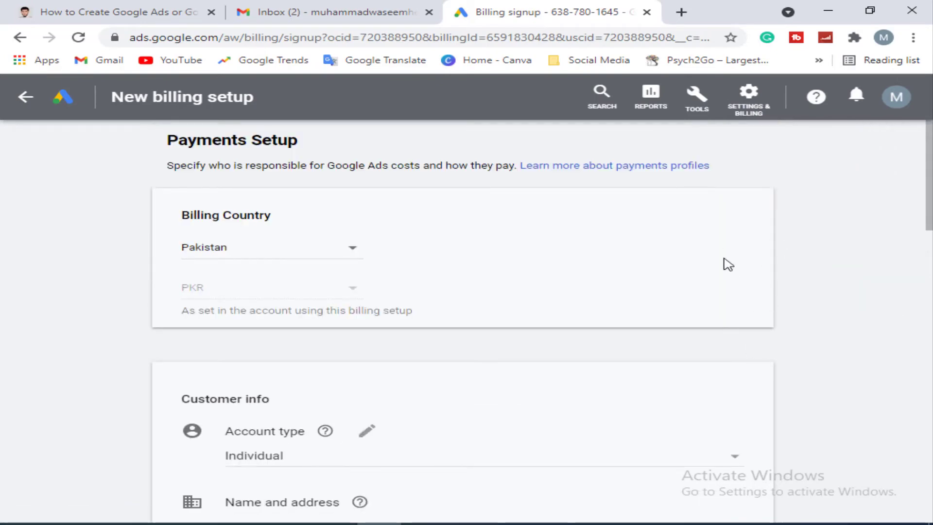
pyautogui.scroll(-15, 768, 369)
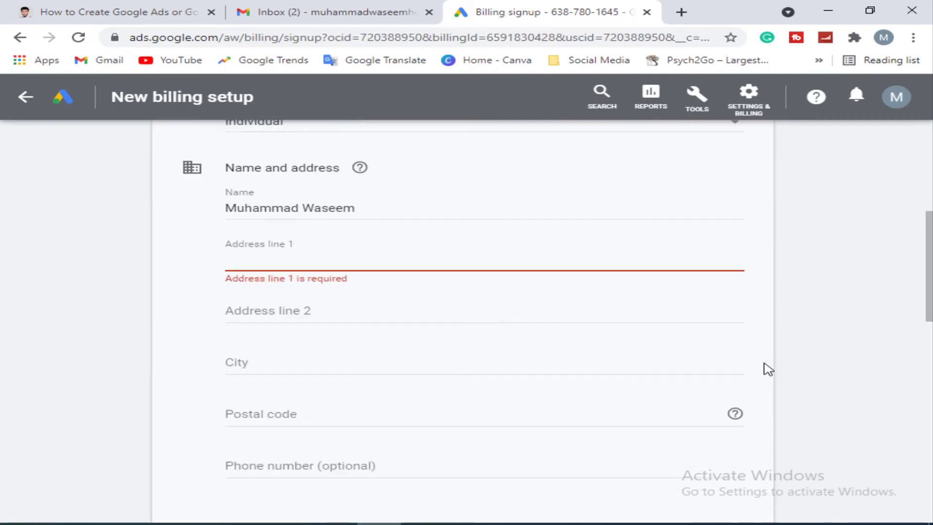
pyautogui.scroll(15, 771, 369)
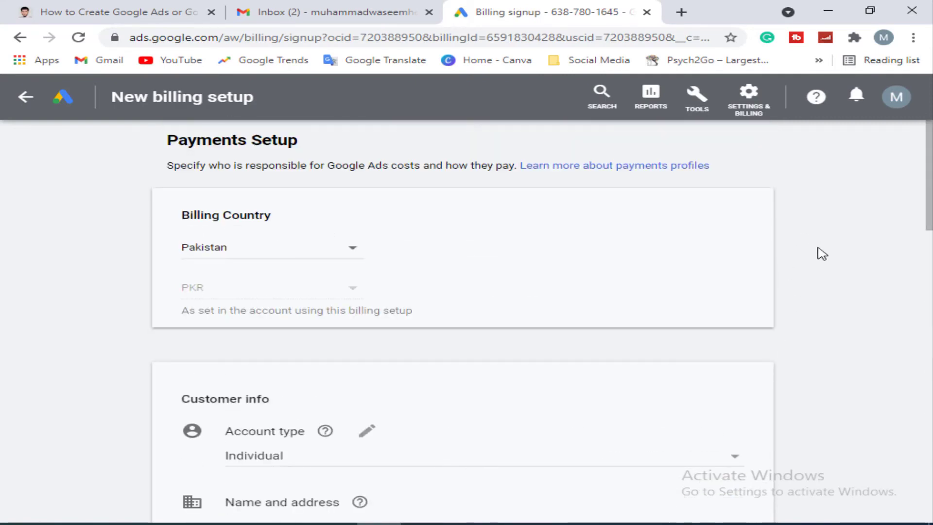